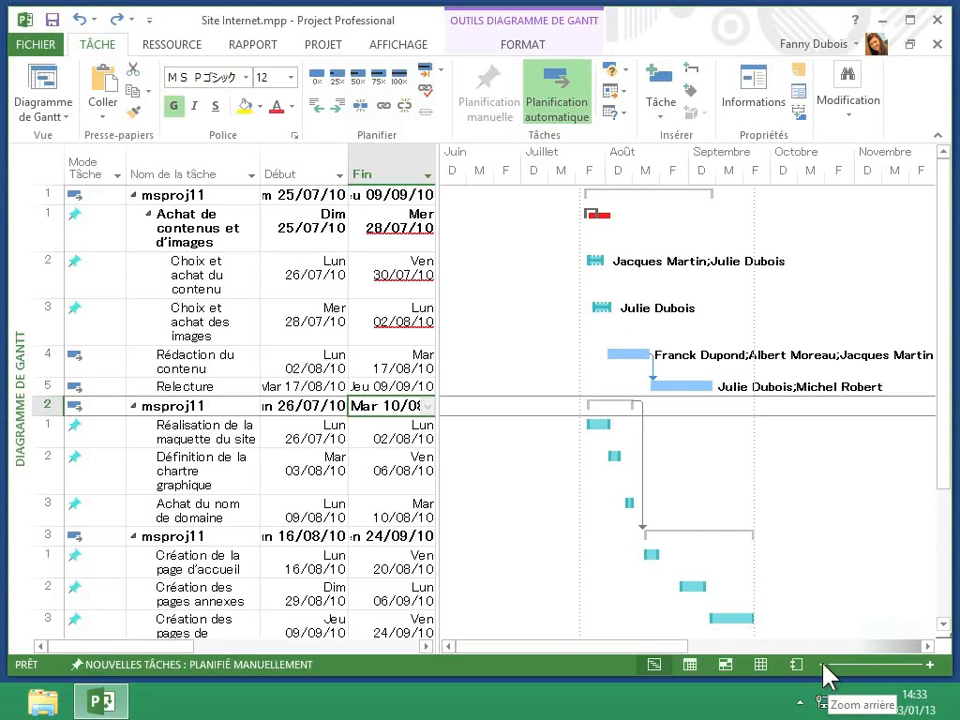
Zoom the Gantt timescale out one level and back in to half-day detail, and view the bars around mid-August.
left_click(823, 666)
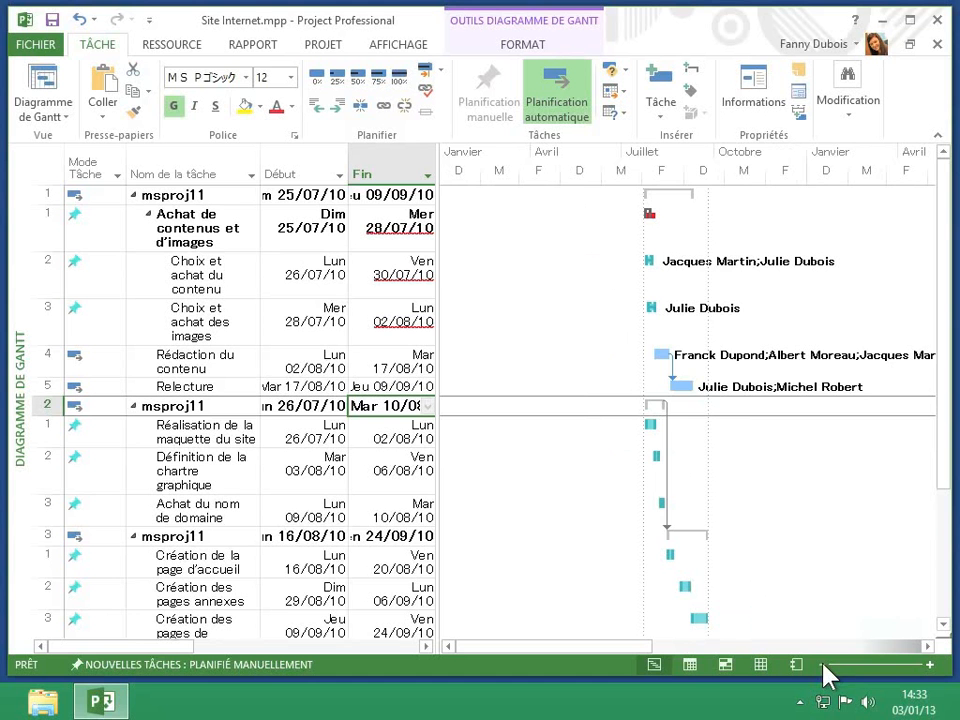
left_click(930, 666)
left_click(929, 666)
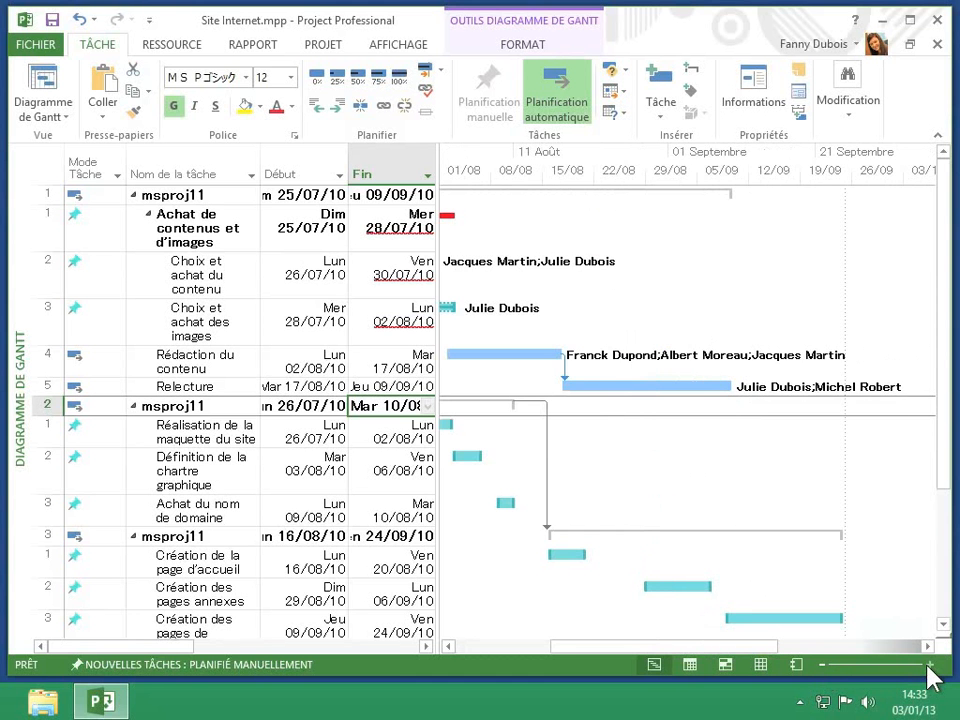
left_click(929, 666)
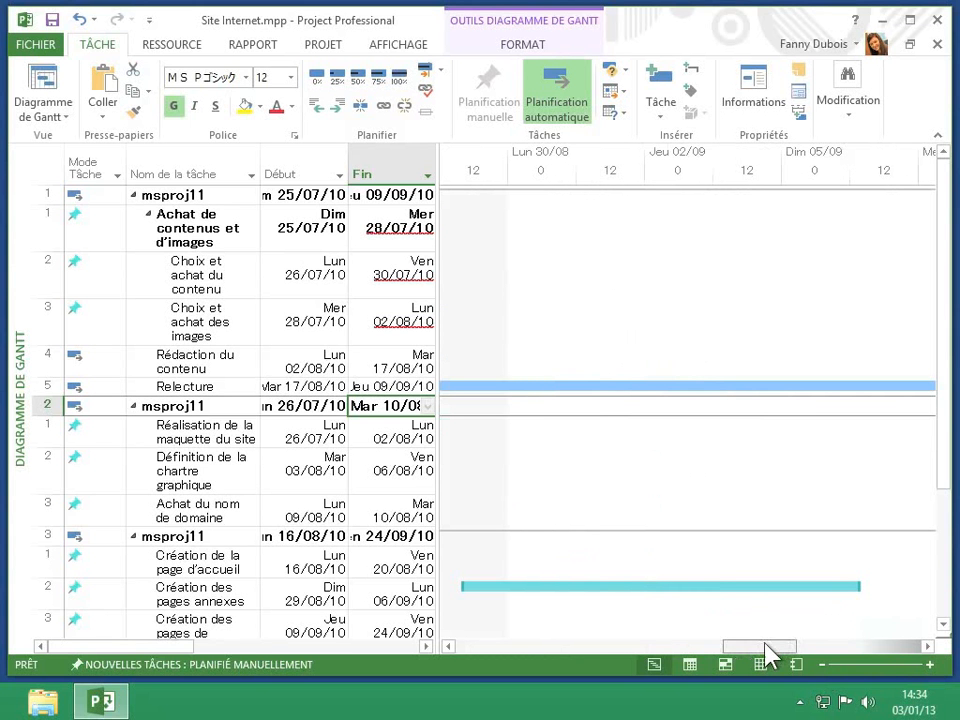
left_click_drag(768, 652, 681, 638)
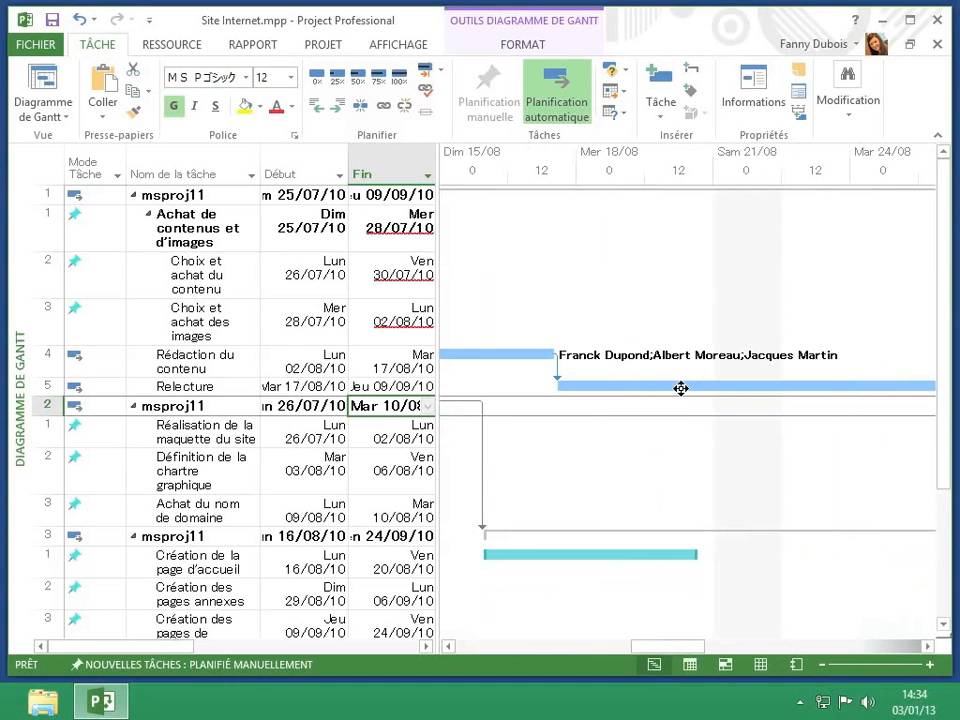
mouse_move(680, 389)
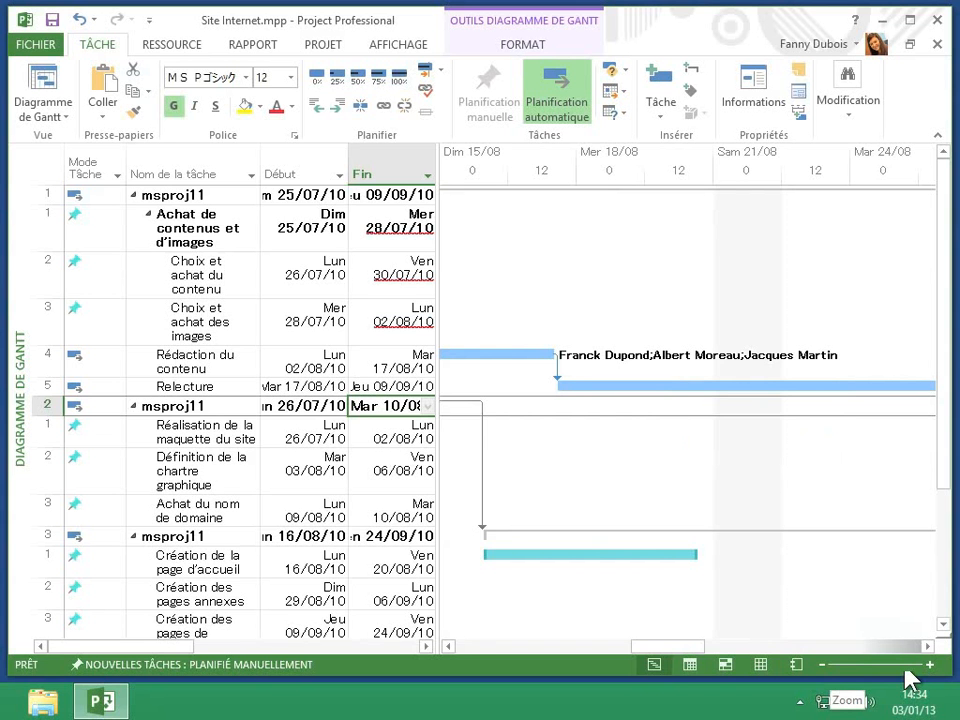
Zoom the Gantt timescale back out and bring the July to September 2010 task bars into view.
mouse_move(905, 668)
left_mouse_down()
mouse_move(847, 669)
mouse_move(902, 674)
left_mouse_up()
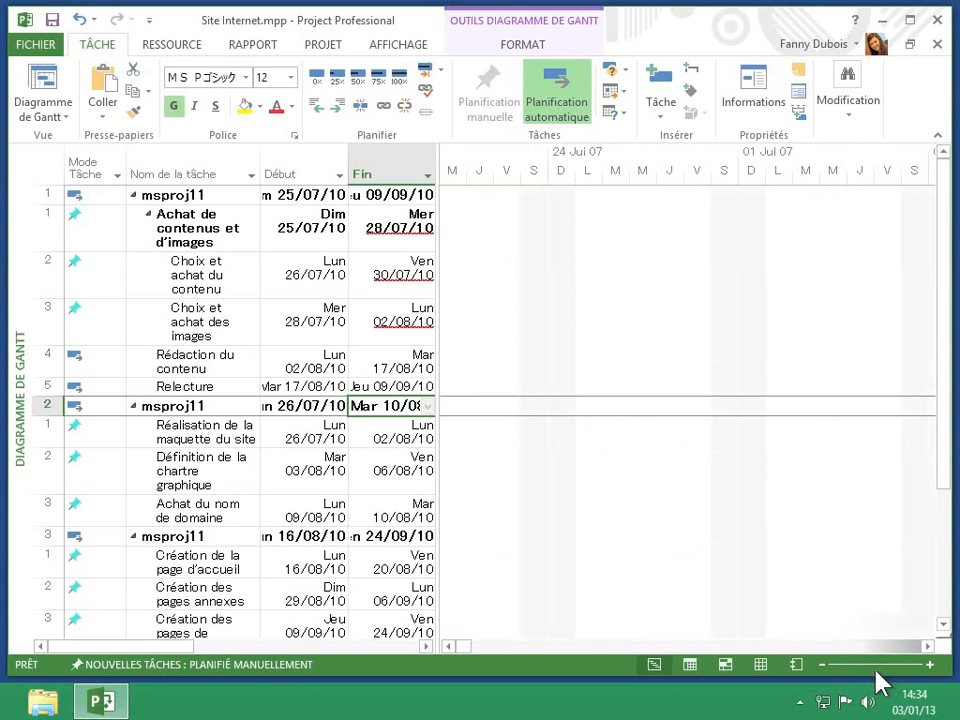
left_click_drag(897, 671, 881, 671)
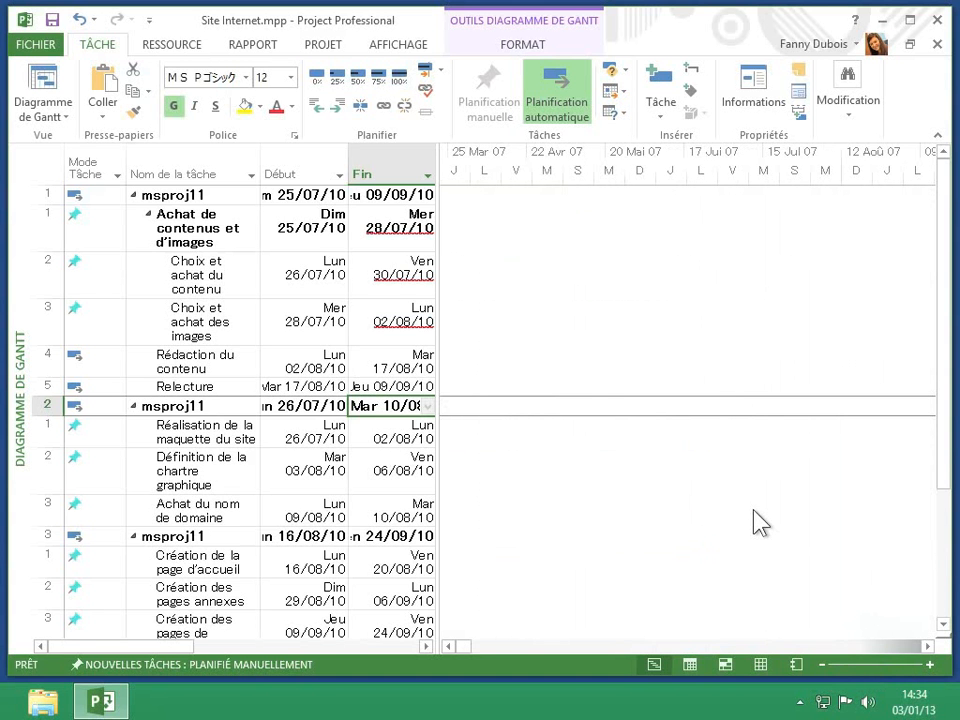
left_click(926, 647)
left_click(926, 647)
left_click(926, 647)
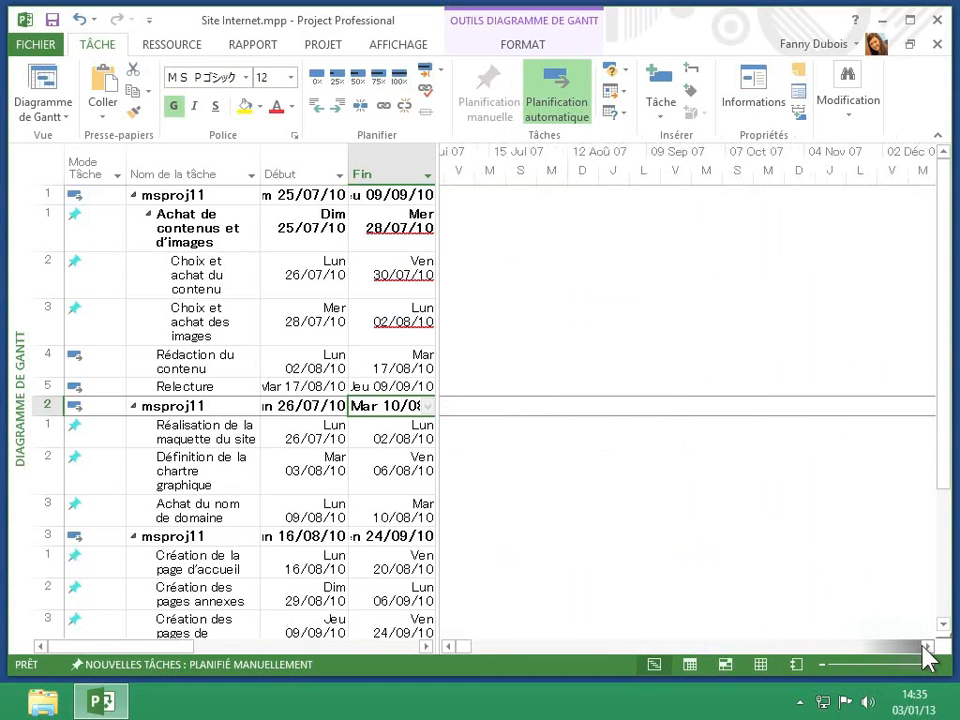
left_click(926, 647)
left_click_drag(465, 645, 508, 646)
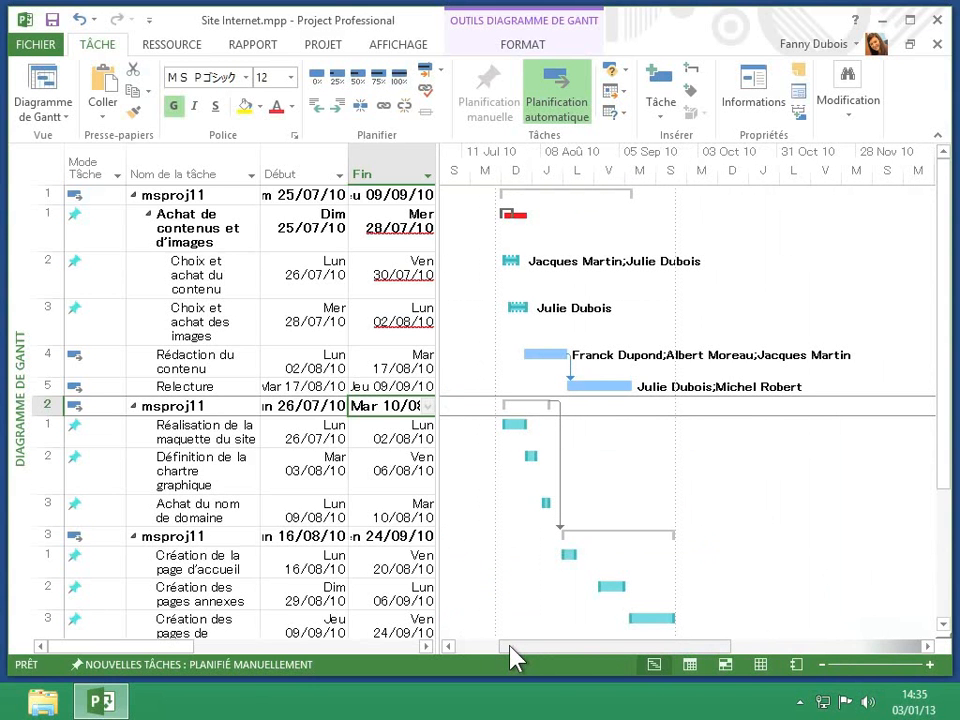
Zoom the Gantt timescale in from thirds of months to Jours with the timescale zoom command.
left_click(400, 45)
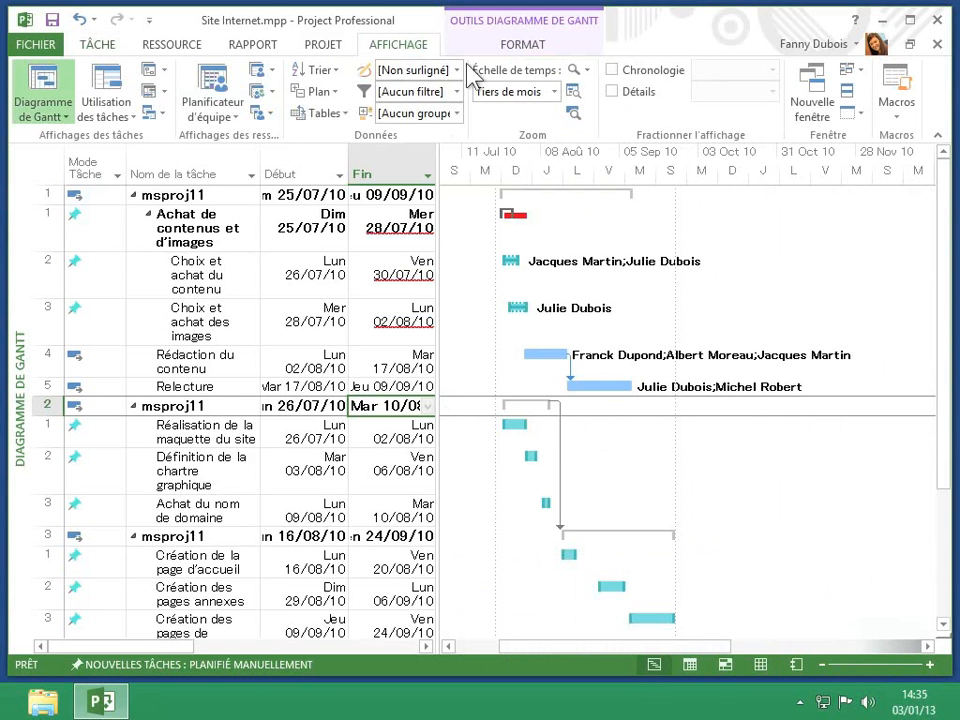
left_click(580, 84)
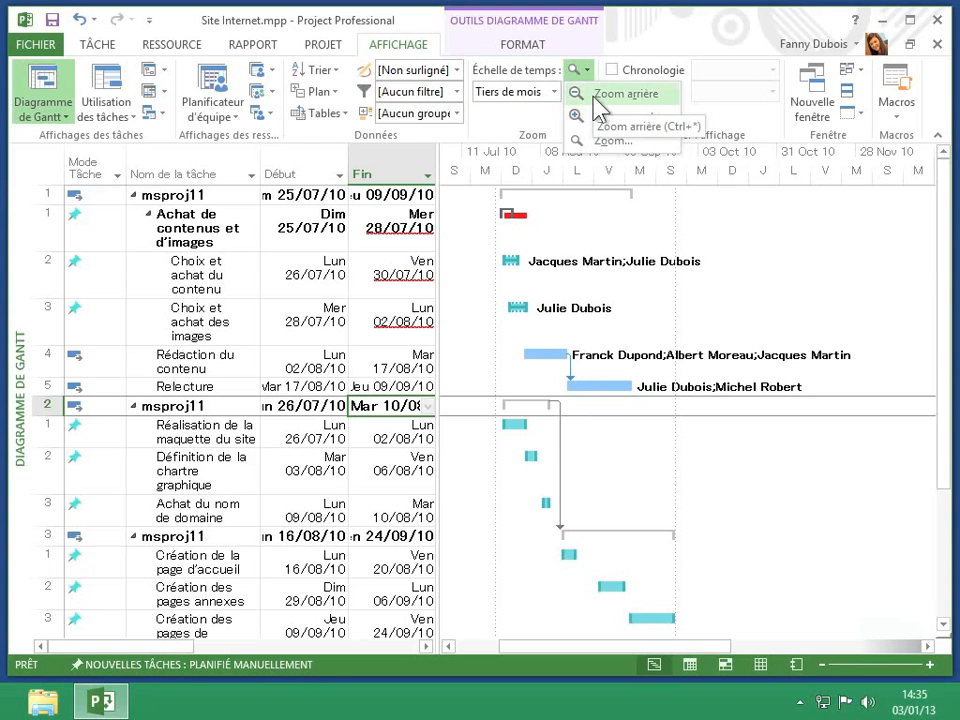
left_click(590, 116)
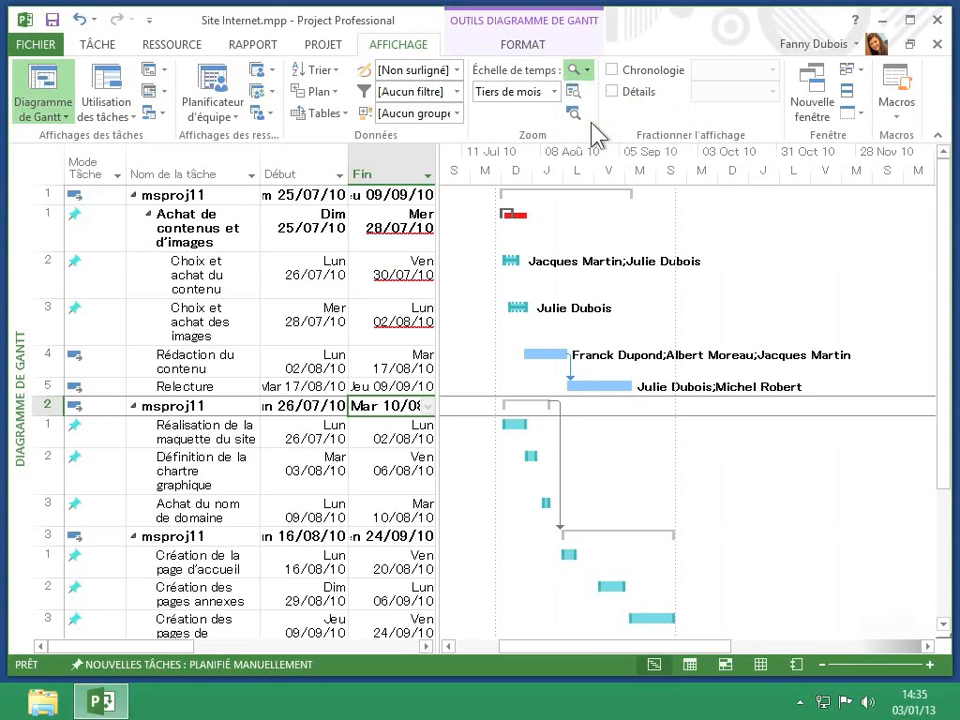
Set the Gantt chart's zoom level to the 1 mois preset.
left_click(585, 70)
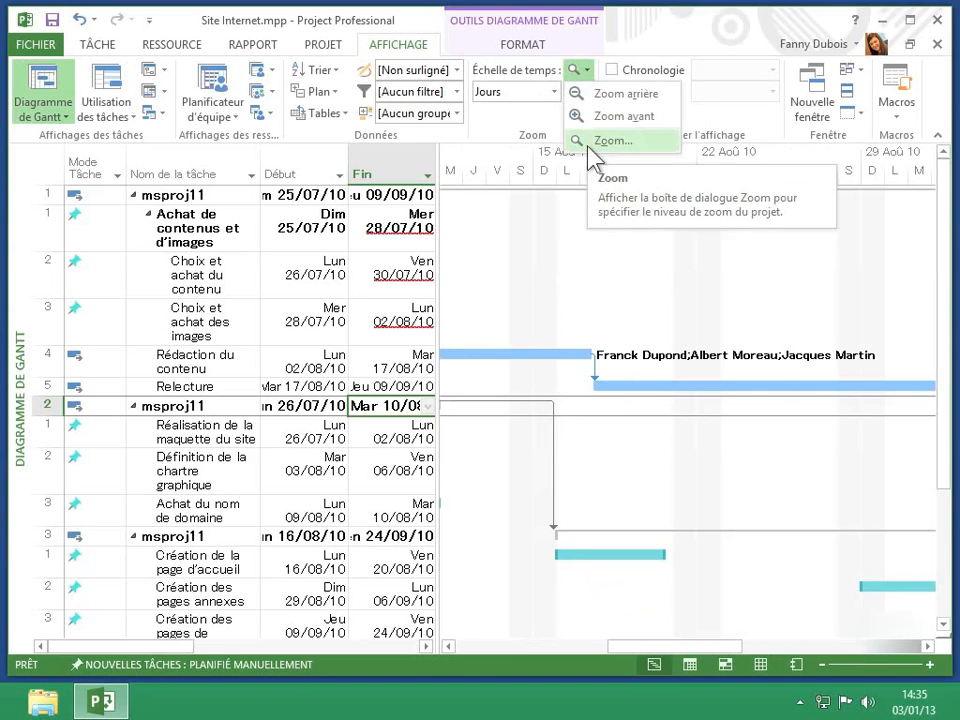
left_click(596, 141)
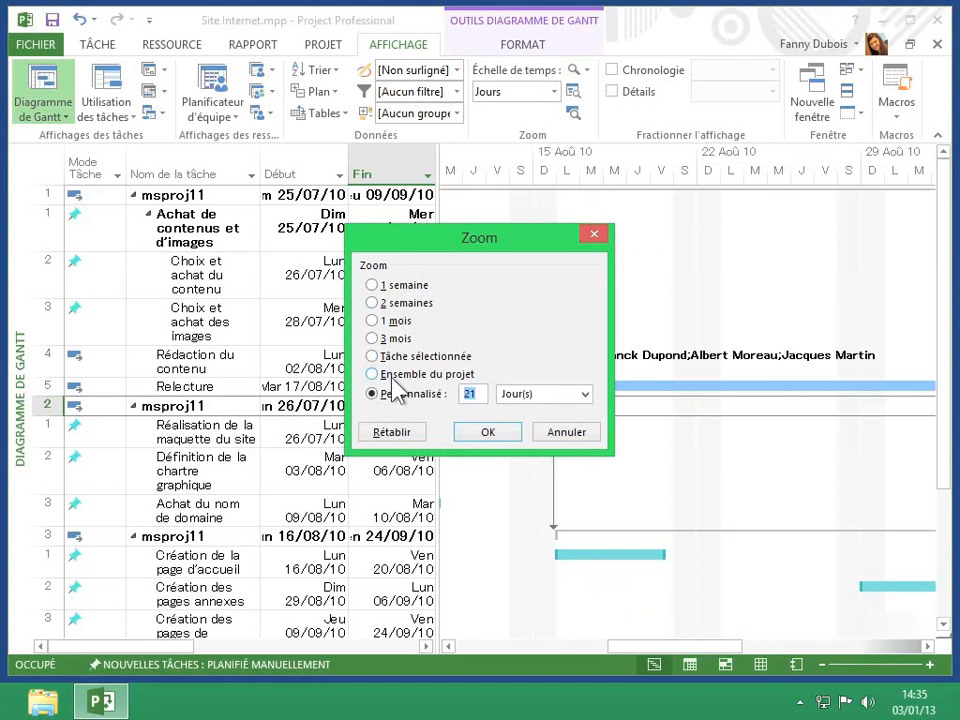
left_click(372, 321)
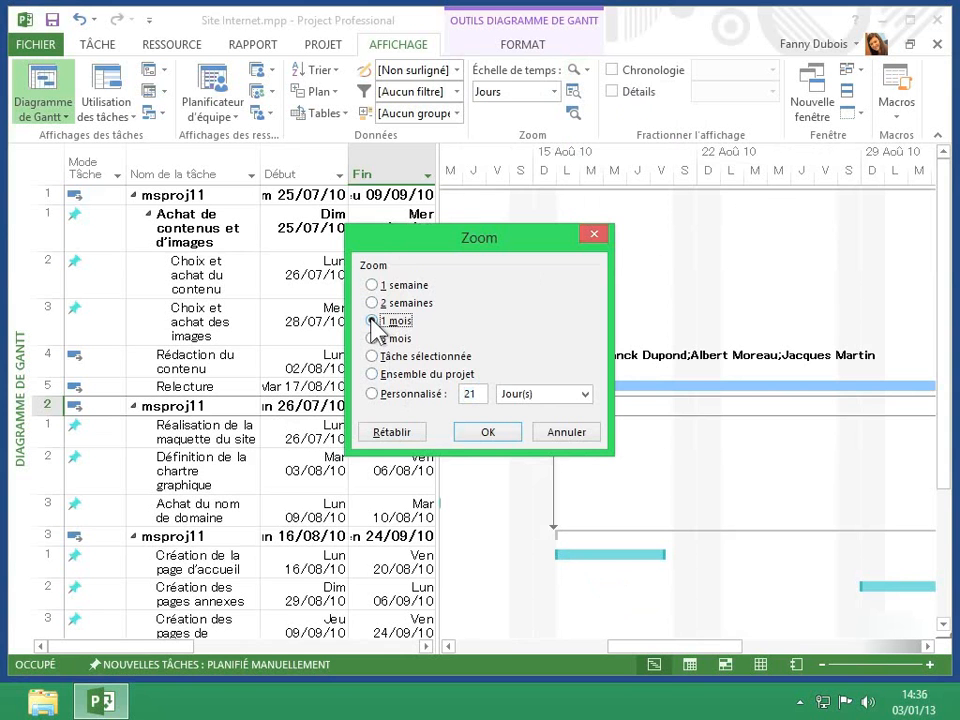
left_click(478, 433)
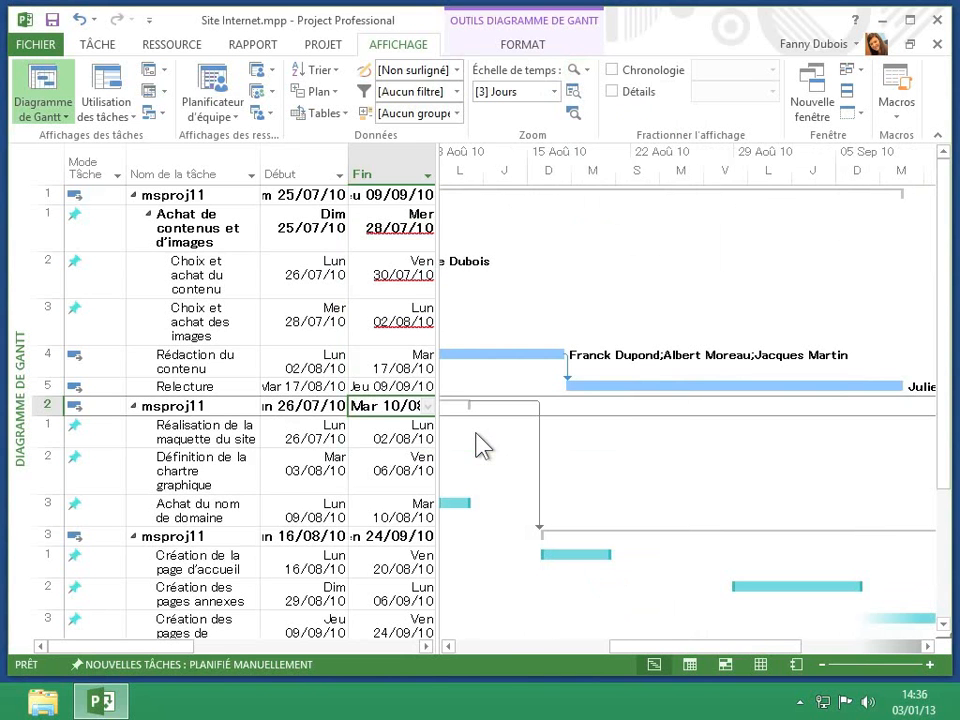
Set the Gantt chart's timescale unit to Années.
left_click(554, 91)
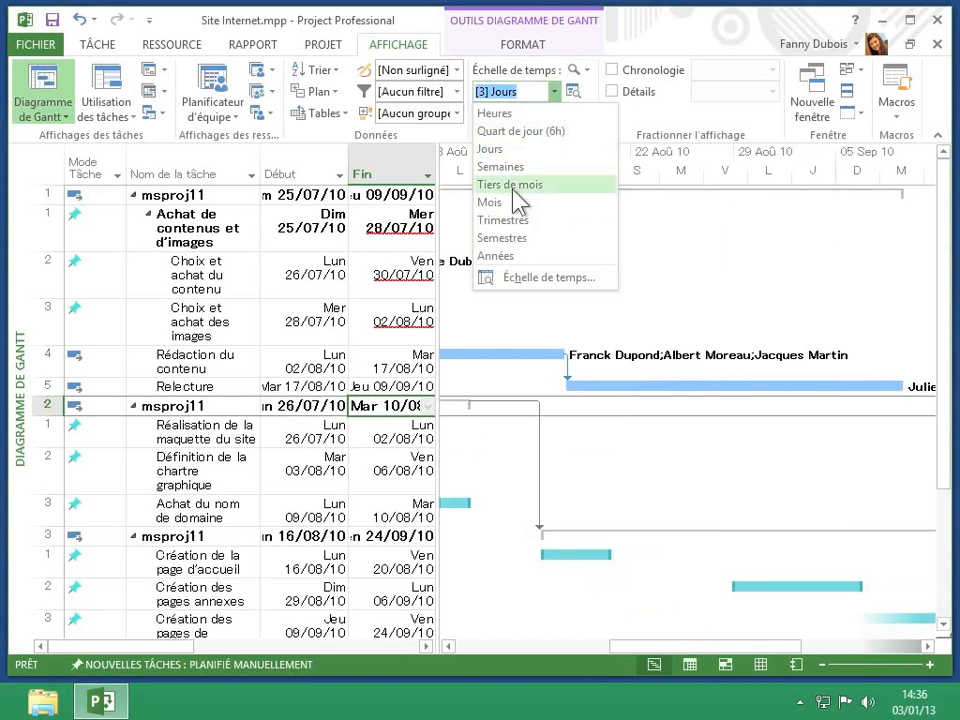
left_click(497, 256)
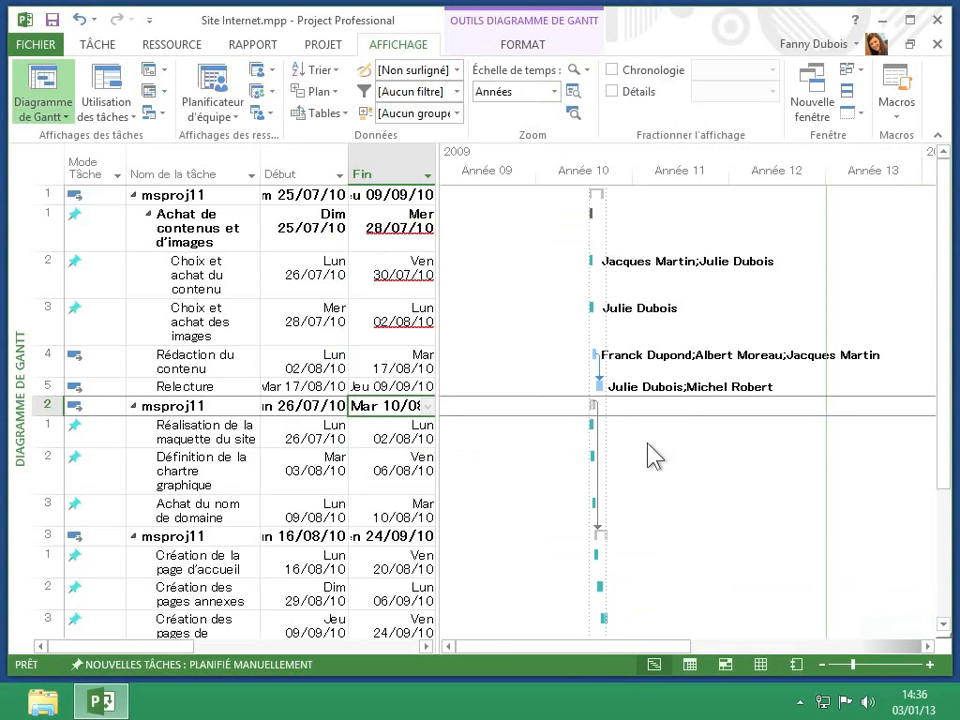
left_click(556, 91)
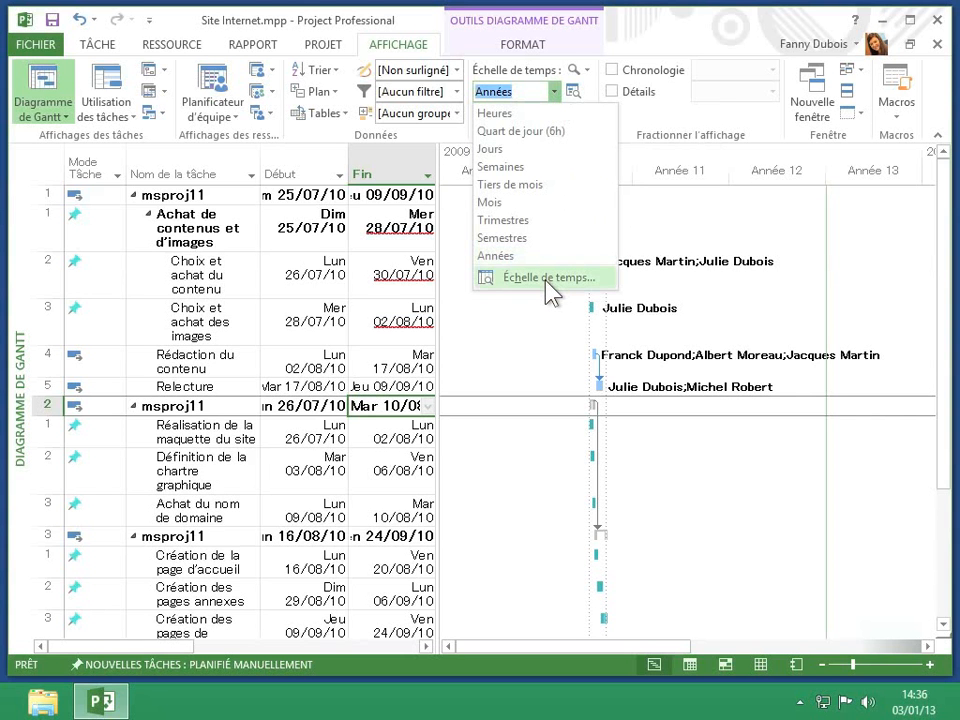
left_click(687, 240)
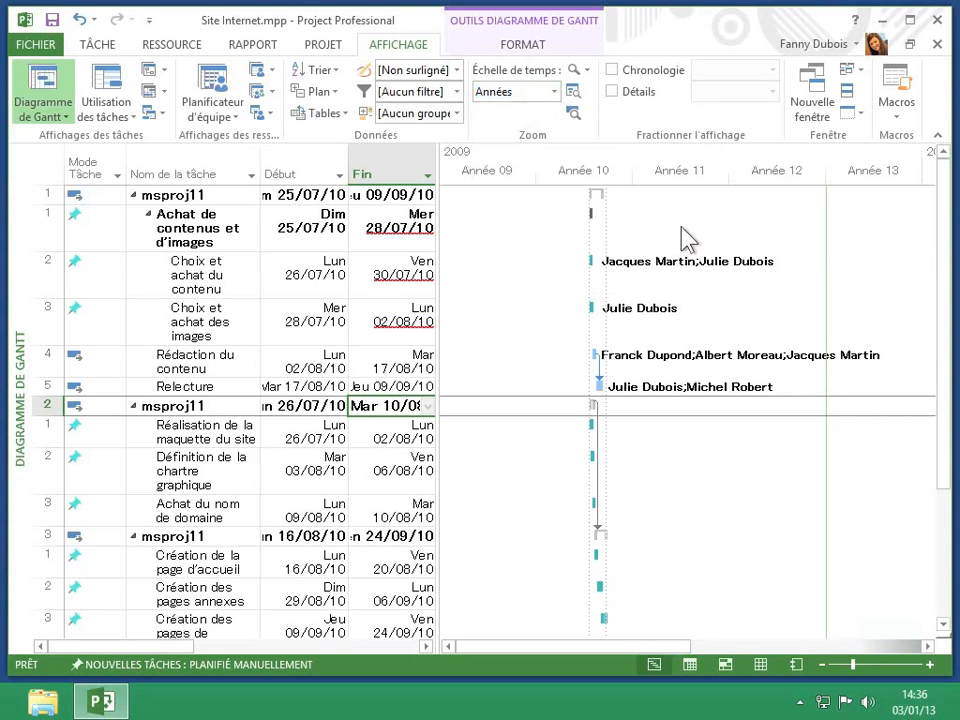
right_click(676, 172)
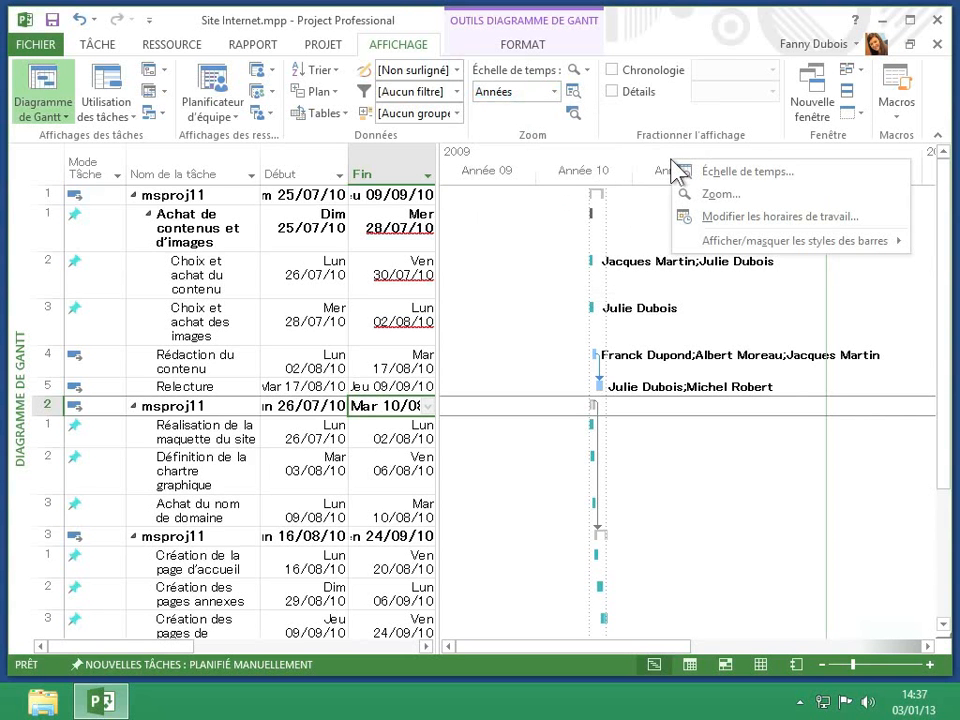
left_click(589, 208)
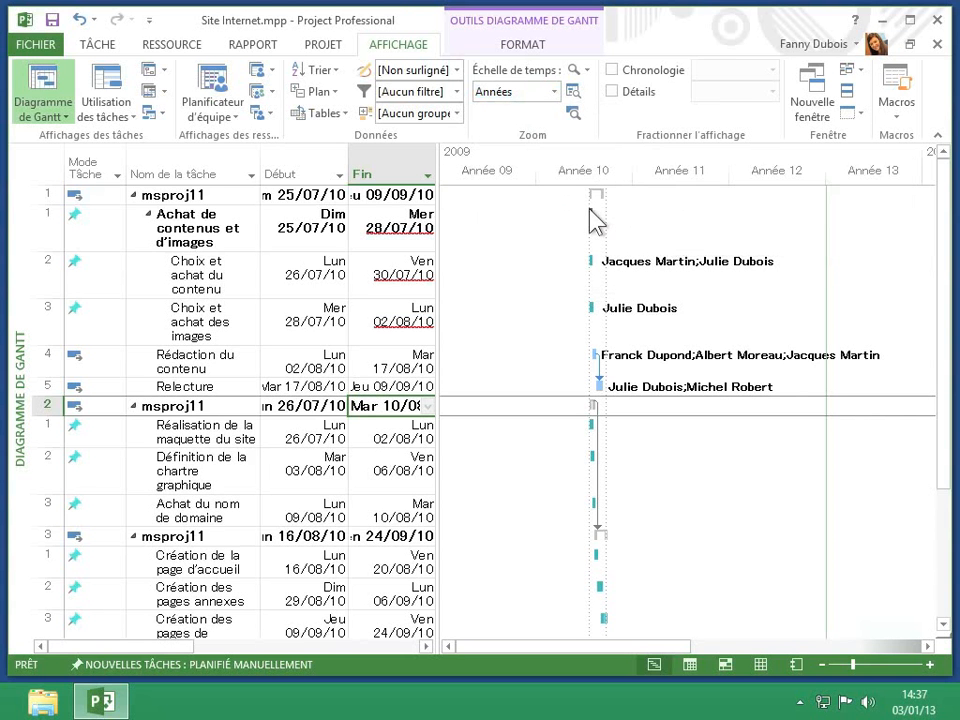
Zoom the Gantt chart in to weekly detail and set its timescale unit to Semaines.
left_click(929, 664)
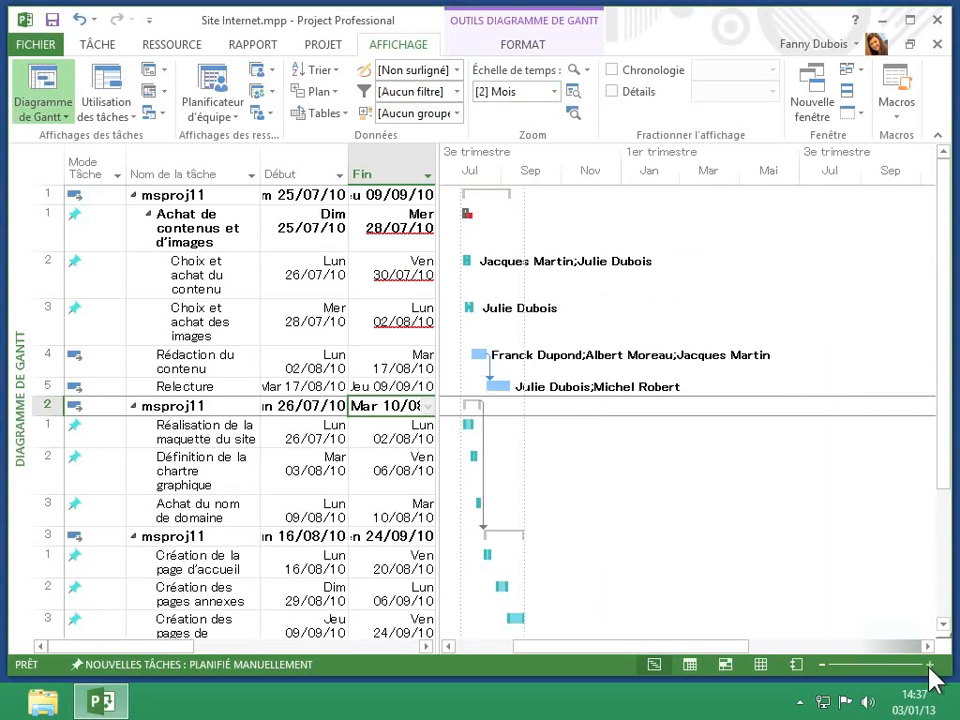
left_click(929, 664)
left_click(929, 664)
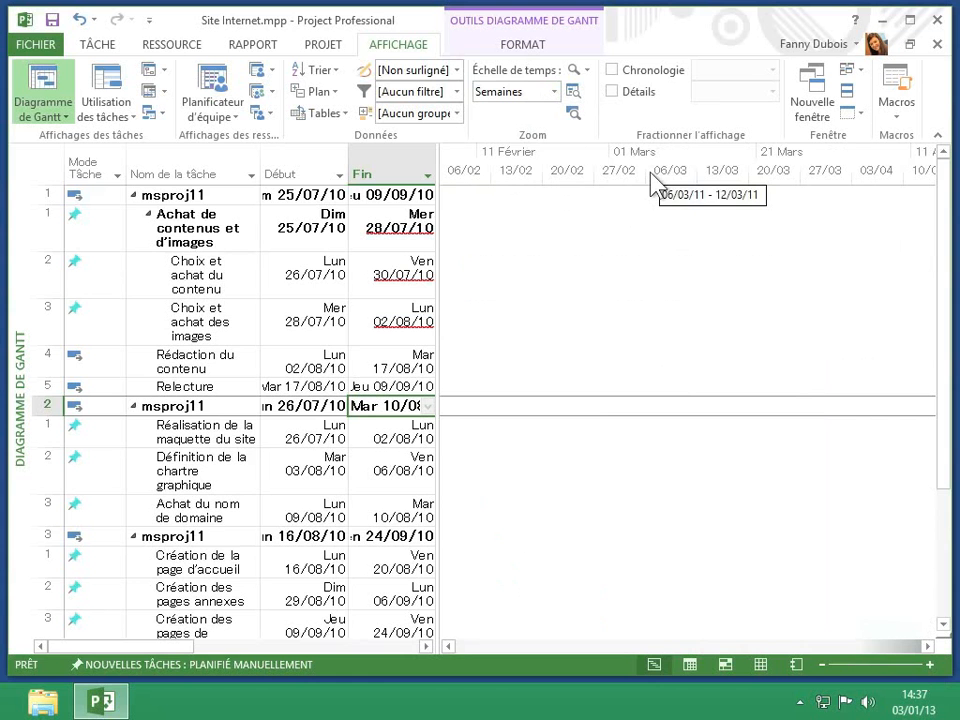
left_click(553, 93)
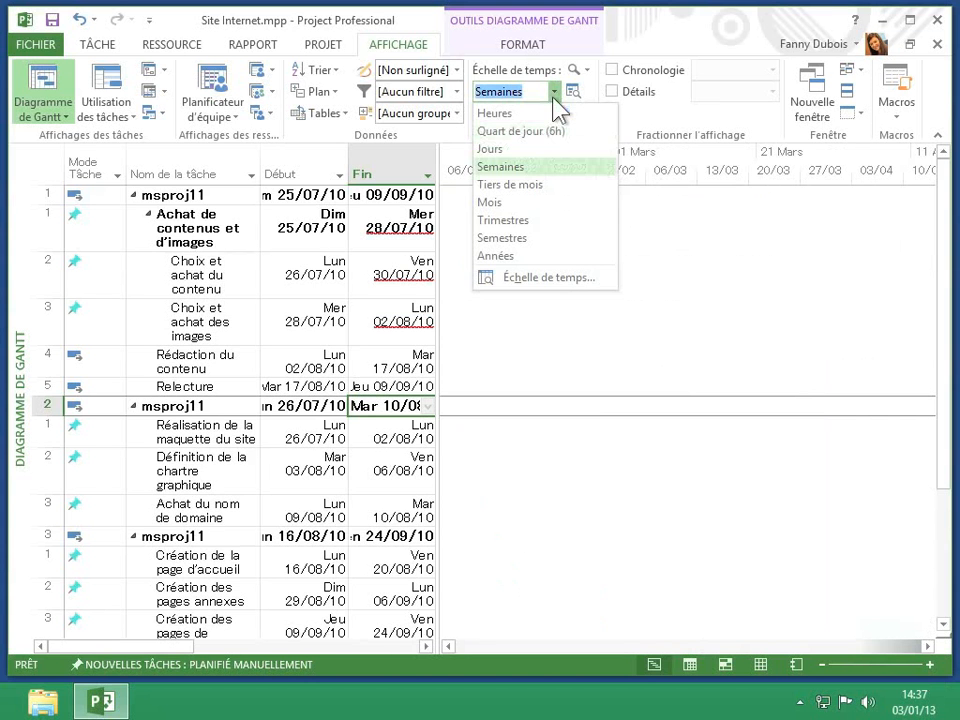
left_click(536, 172)
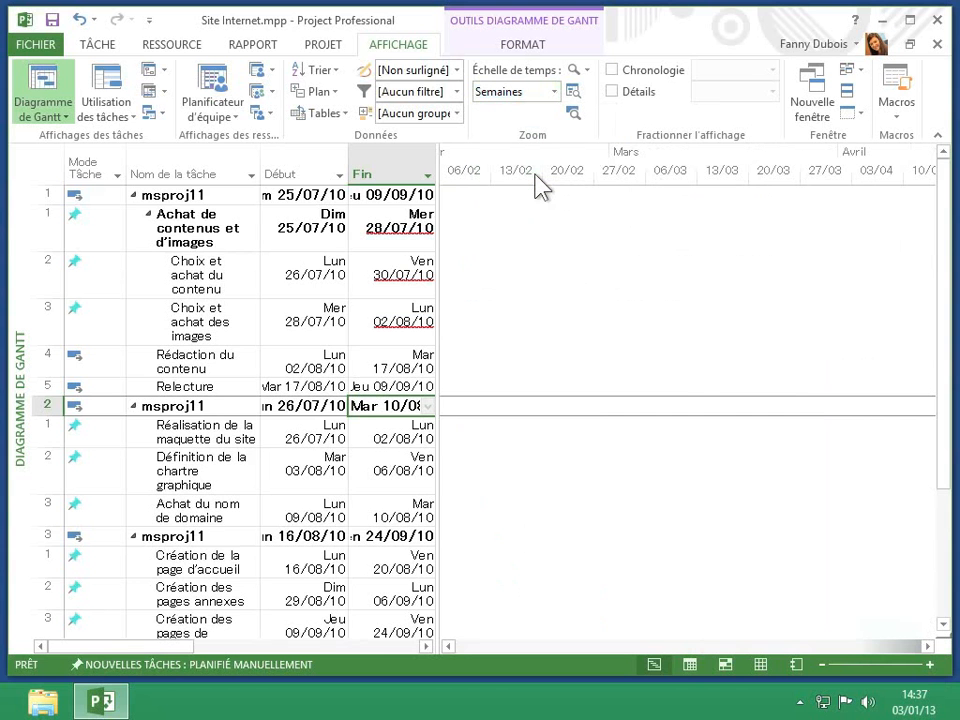
In the timescale settings, give the middle tier Années units, the label format "Année 09, Année 10, ..." and Droite alignment.
right_click(588, 158)
left_click(632, 171)
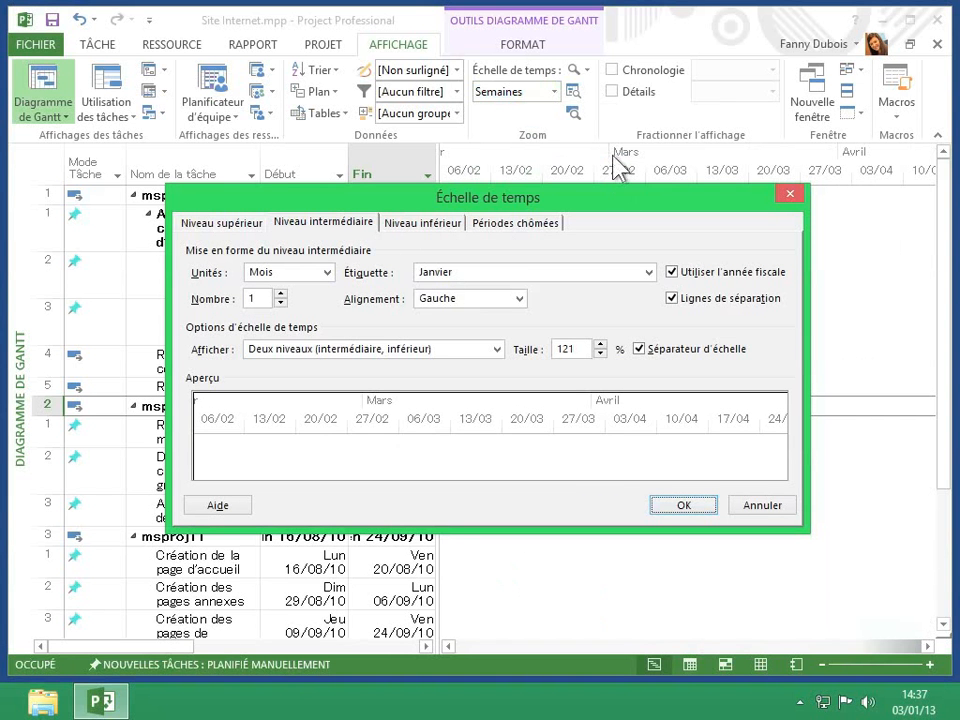
left_click(328, 272)
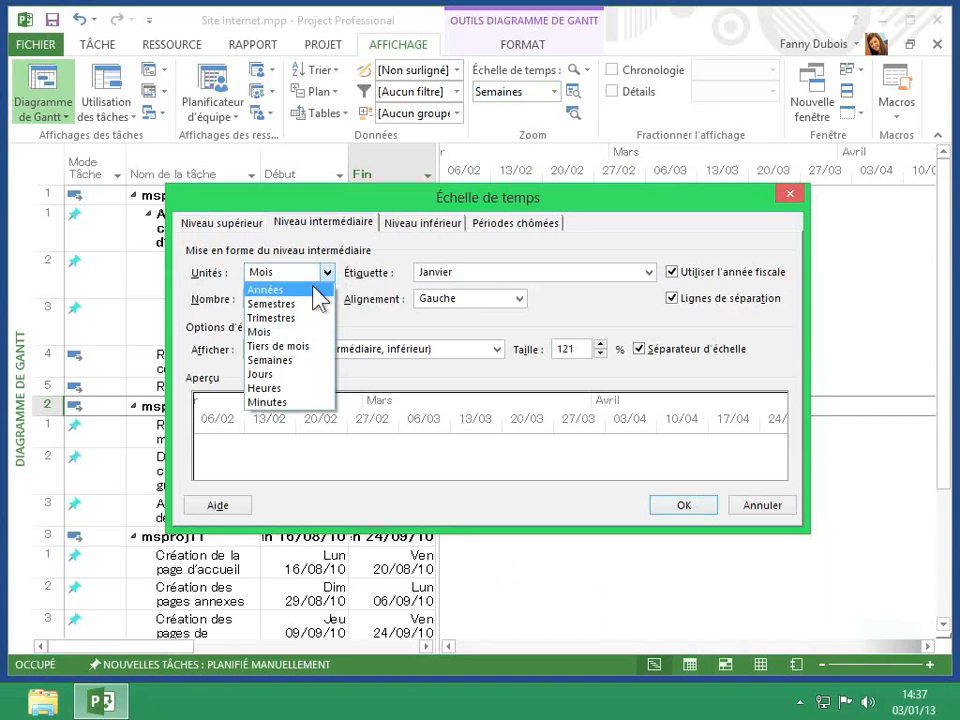
left_click(302, 291)
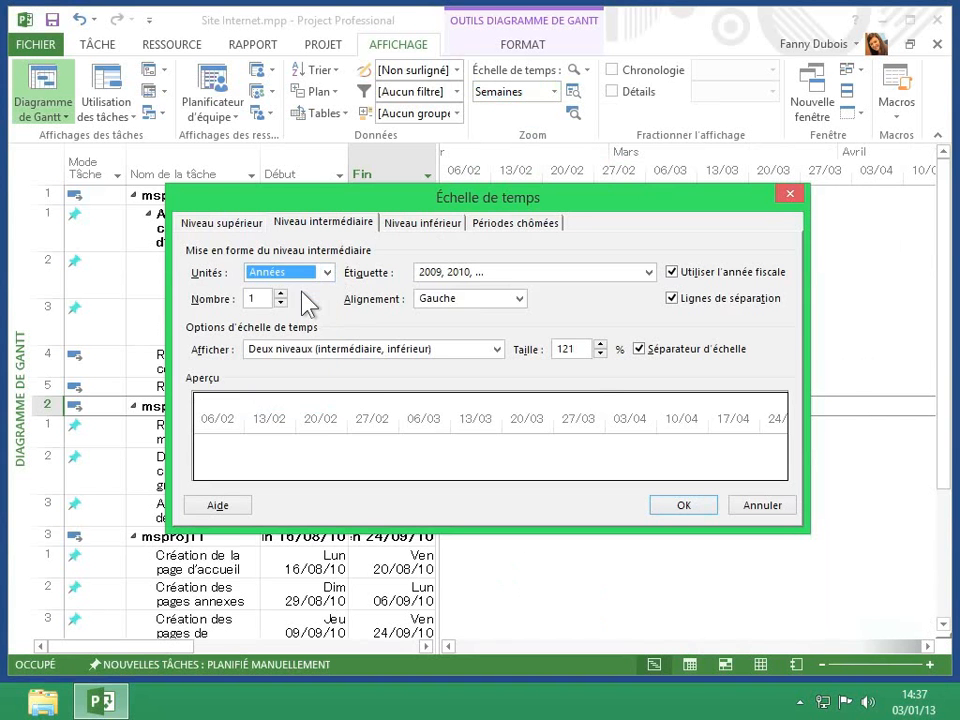
left_click(466, 279)
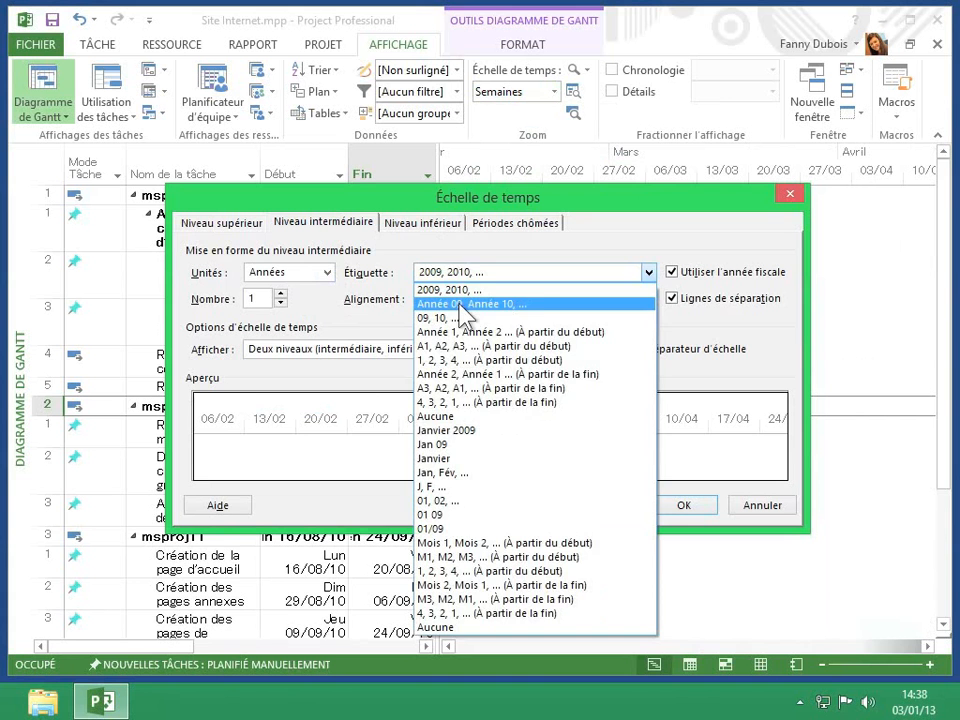
left_click(460, 303)
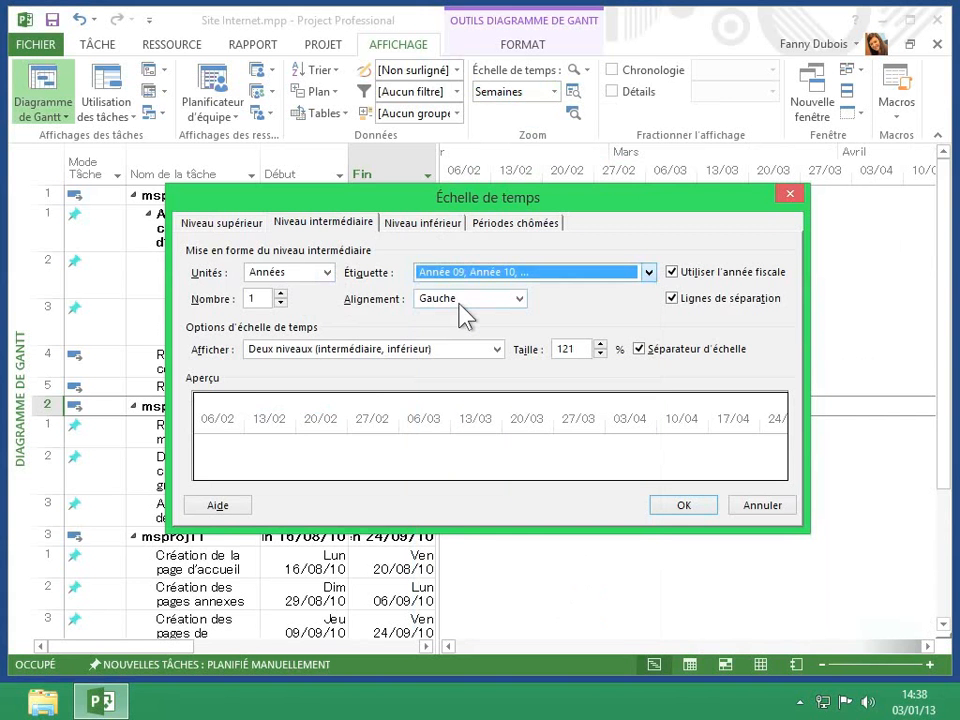
left_click(520, 299)
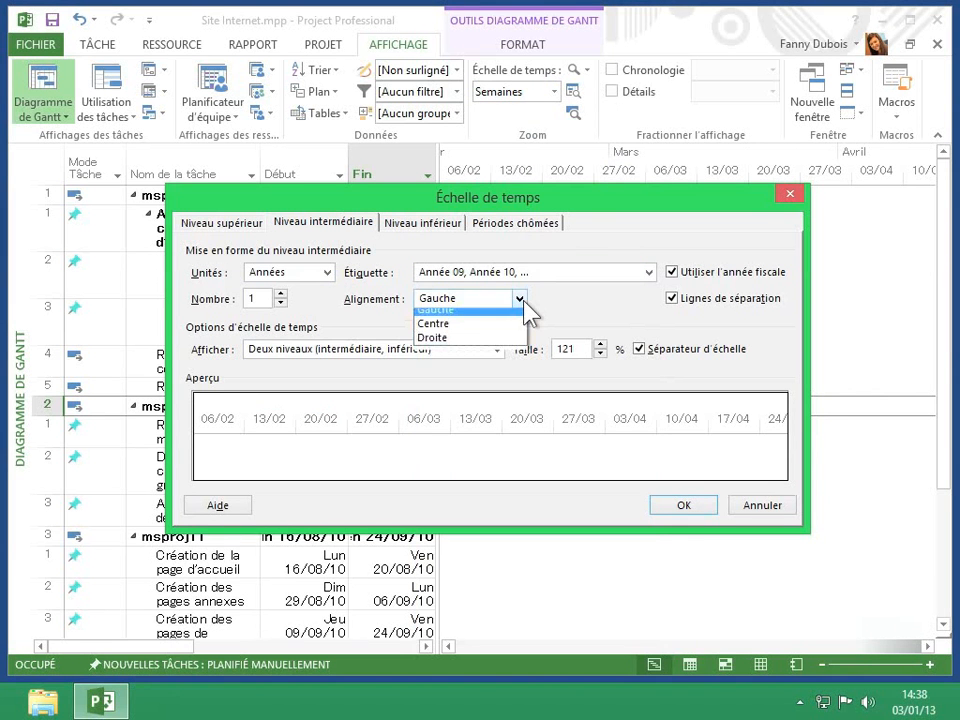
left_click(490, 344)
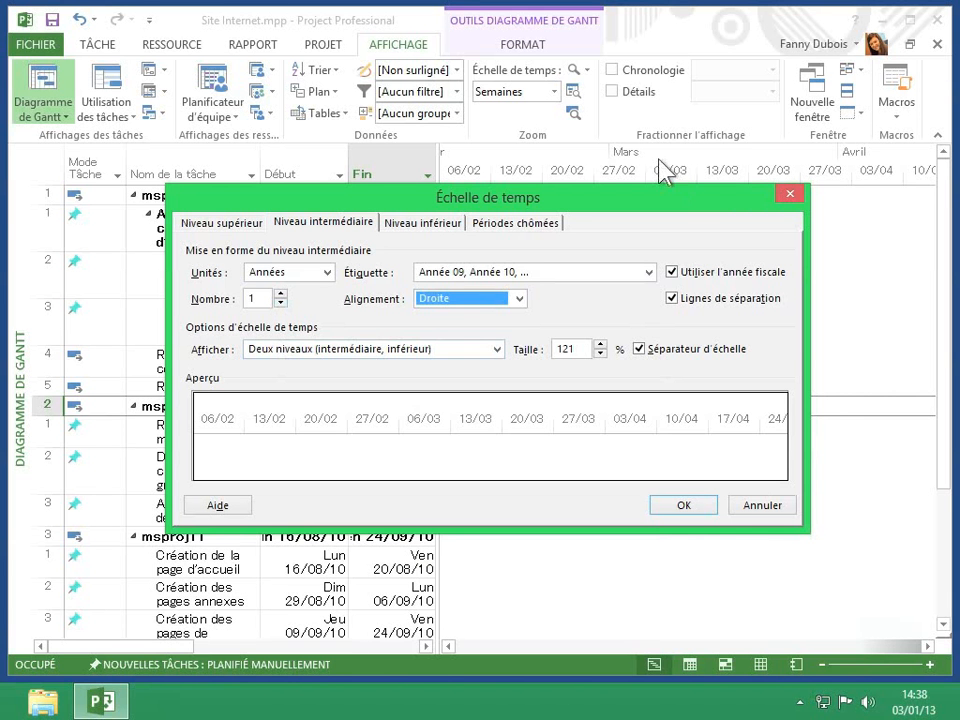
left_click(496, 350)
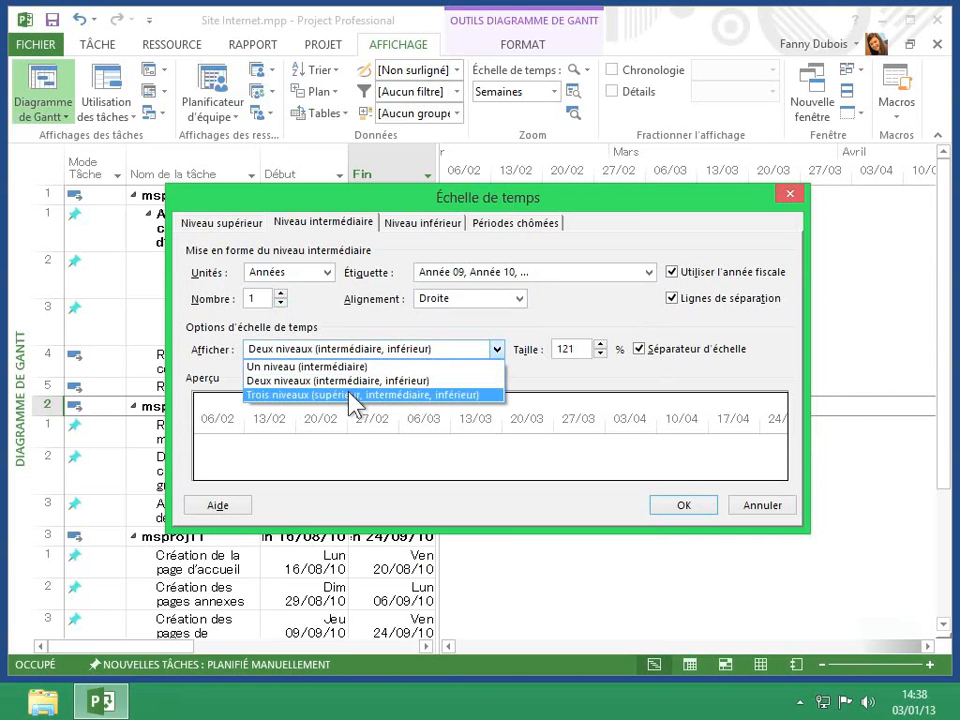
left_click(566, 378)
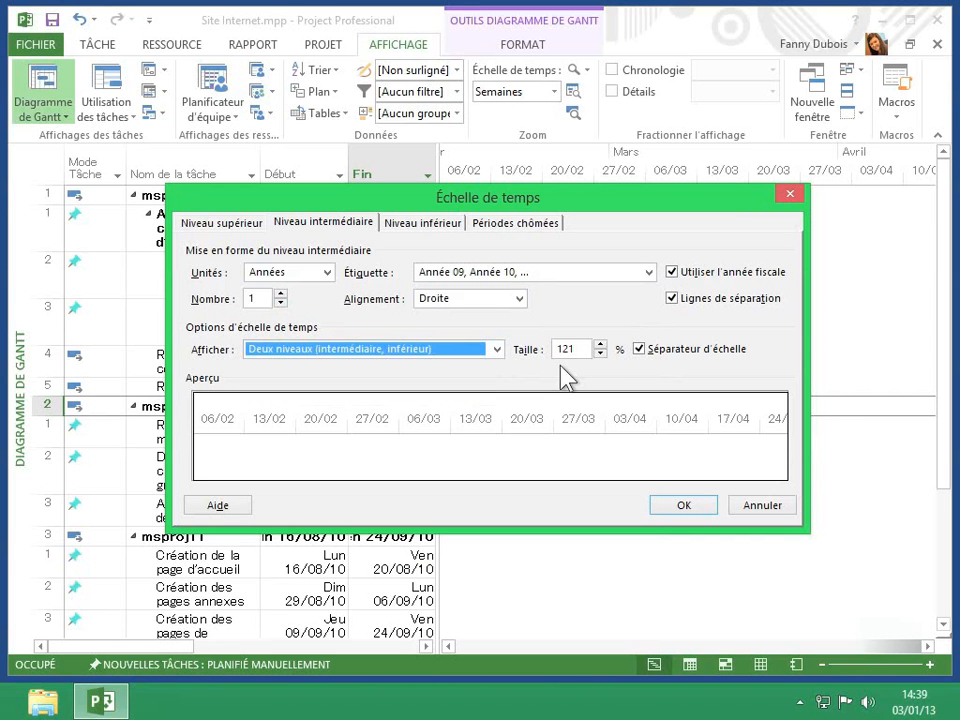
Try out other timescale sizes, reducing the size to 75 % and raising it to 105 %.
left_click(600, 354)
left_click(600, 354)
left_click(600, 354)
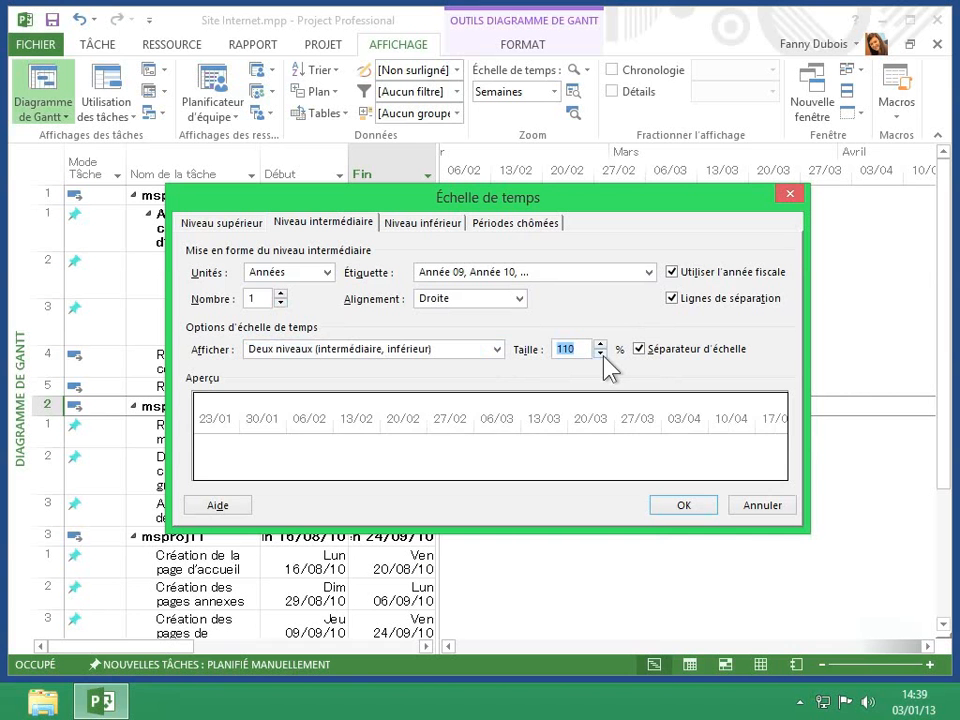
left_click(600, 354)
left_click(600, 354)
left_click(600, 354)
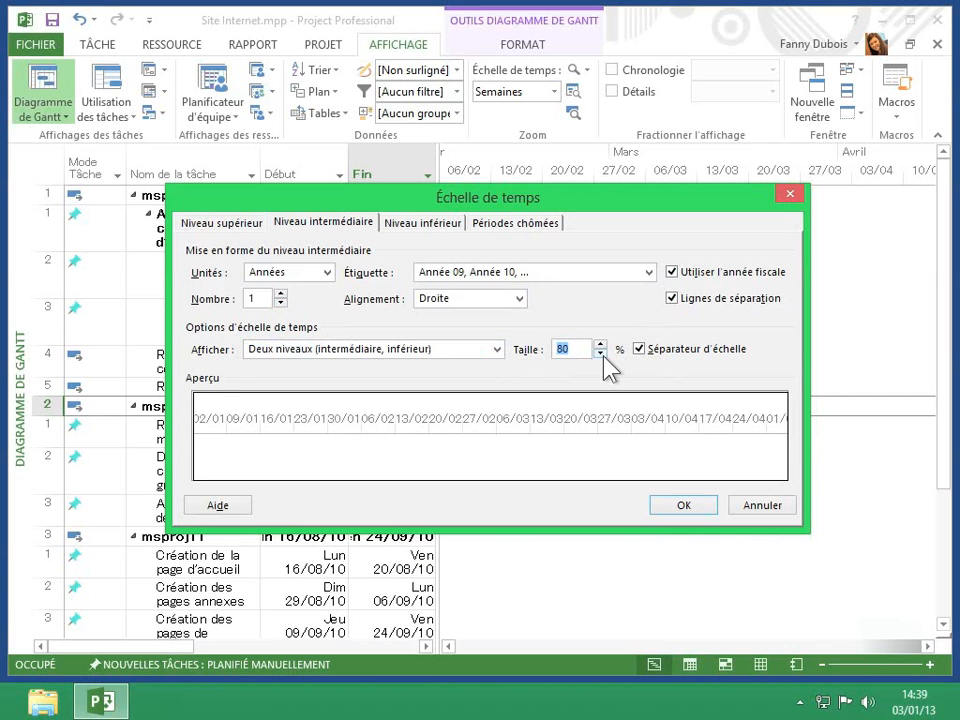
left_click(600, 354)
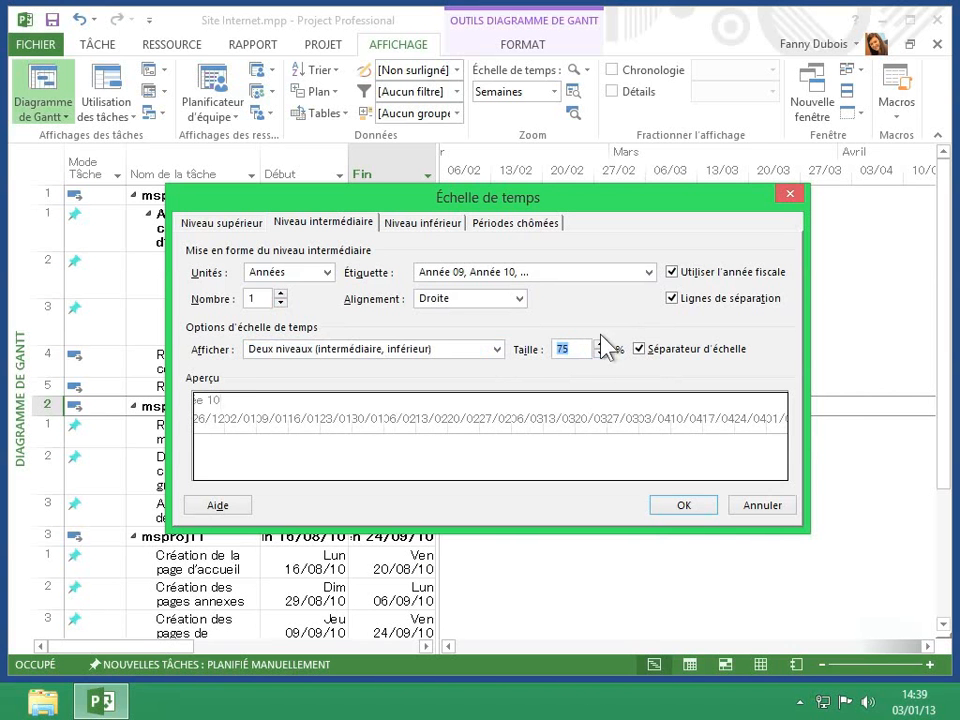
left_click(600, 344)
left_click(600, 344)
left_click(600, 344)
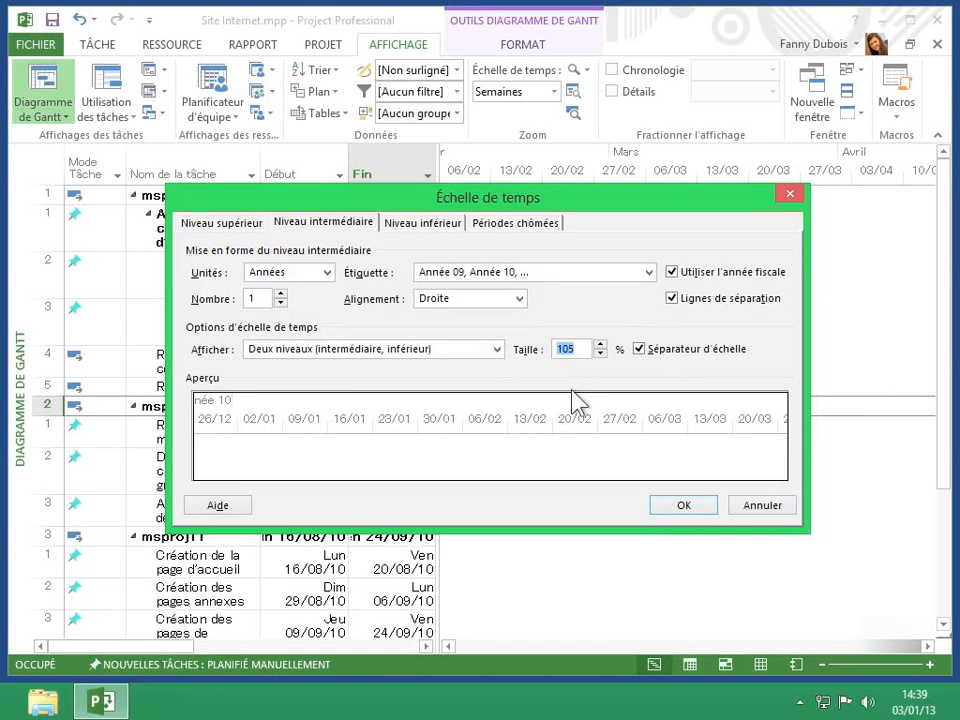
Set the timescale size to 125 % and the lower tier's units to Mois.
type("125")
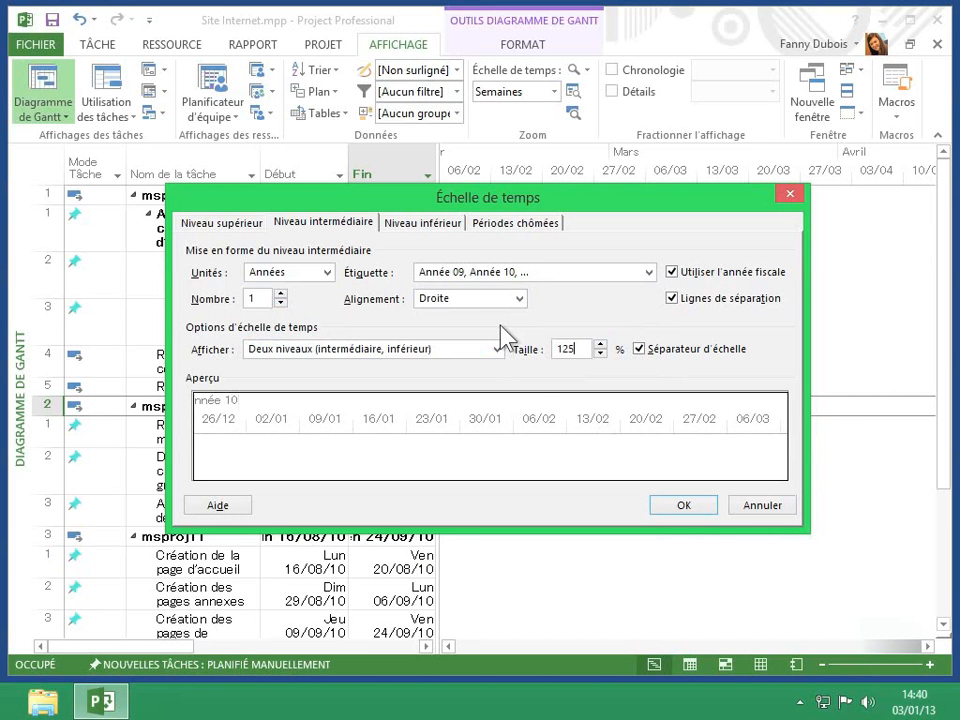
left_click(428, 234)
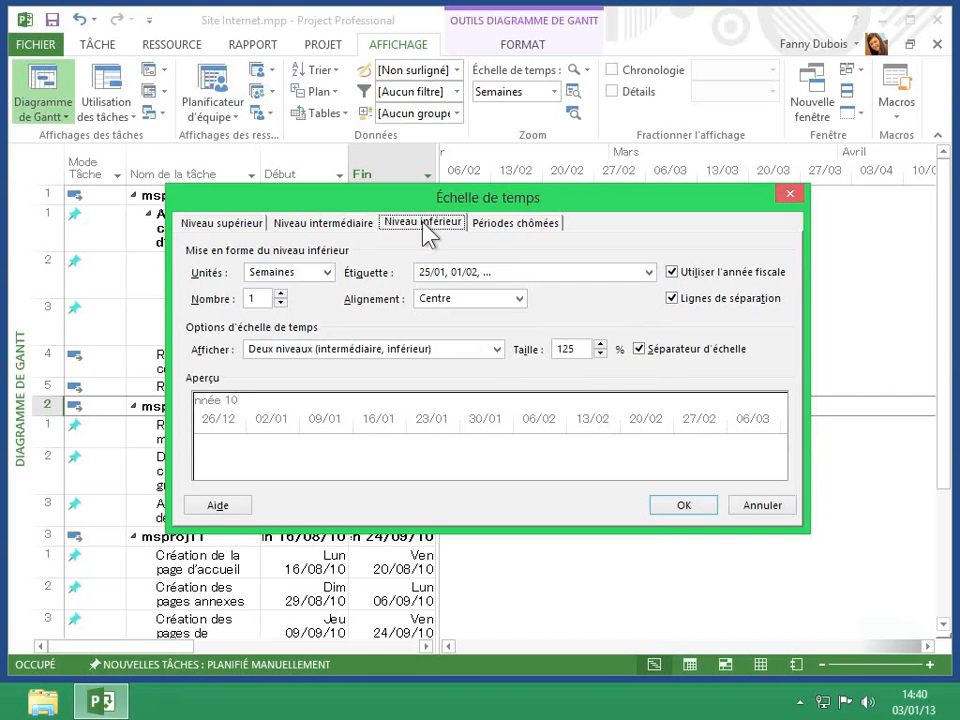
left_click(327, 272)
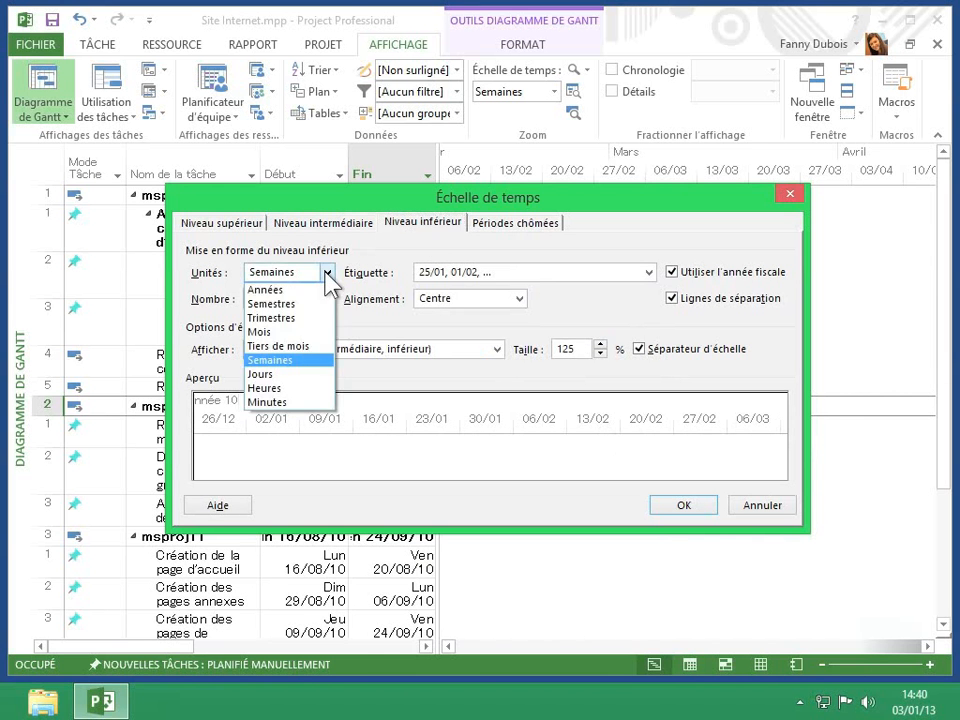
left_click(287, 332)
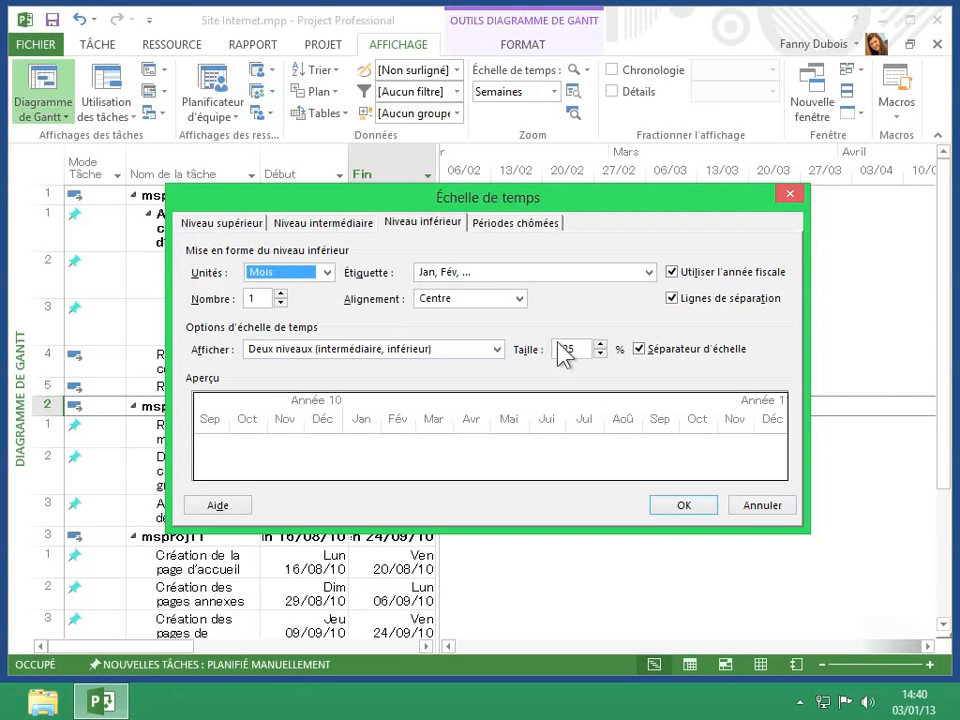
Set the colour of the non-working periods to light orange and apply the timescale settings.
left_click(533, 224)
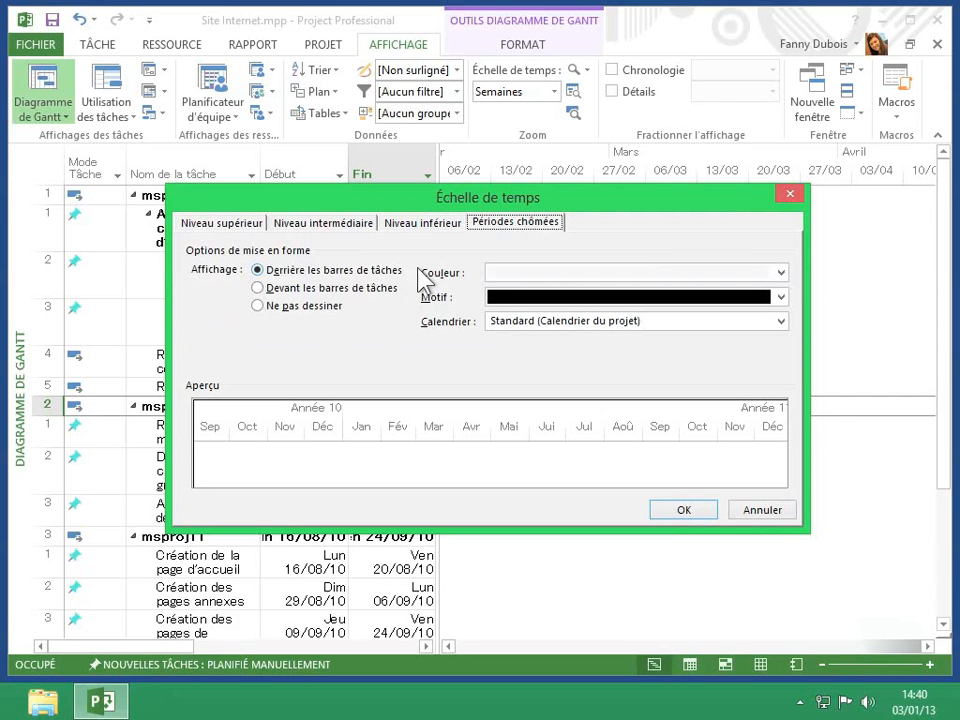
left_click(785, 275)
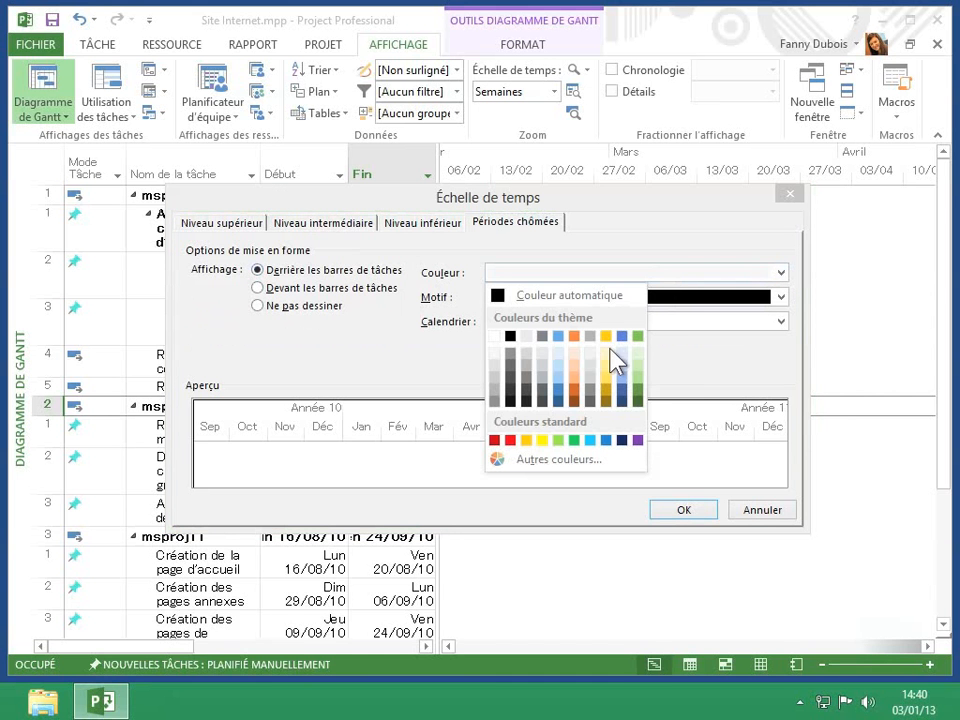
left_click(574, 362)
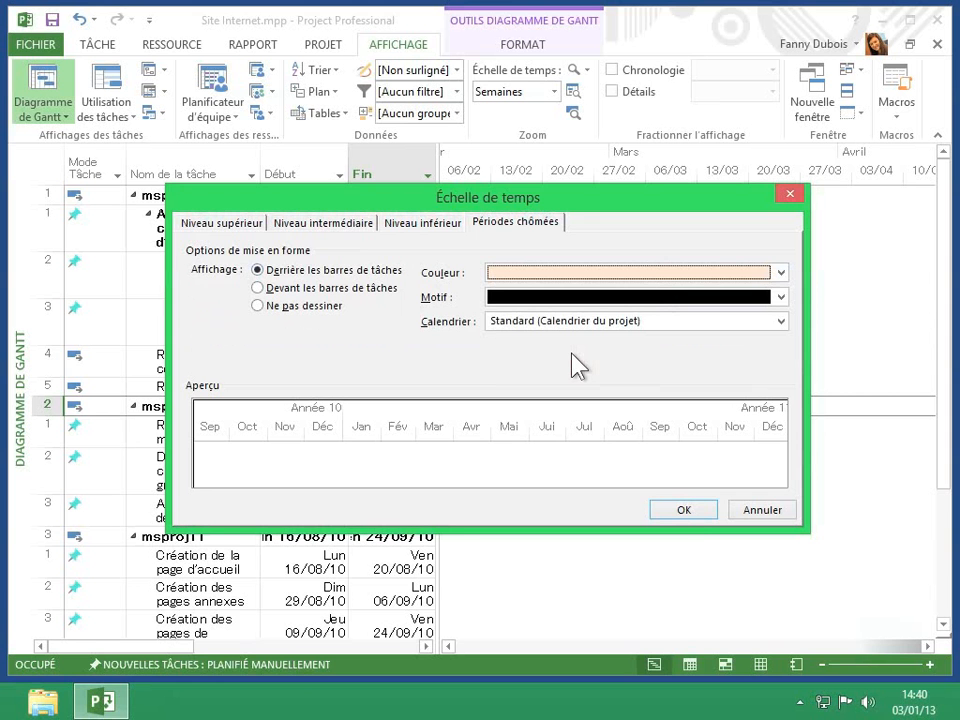
left_click(686, 513)
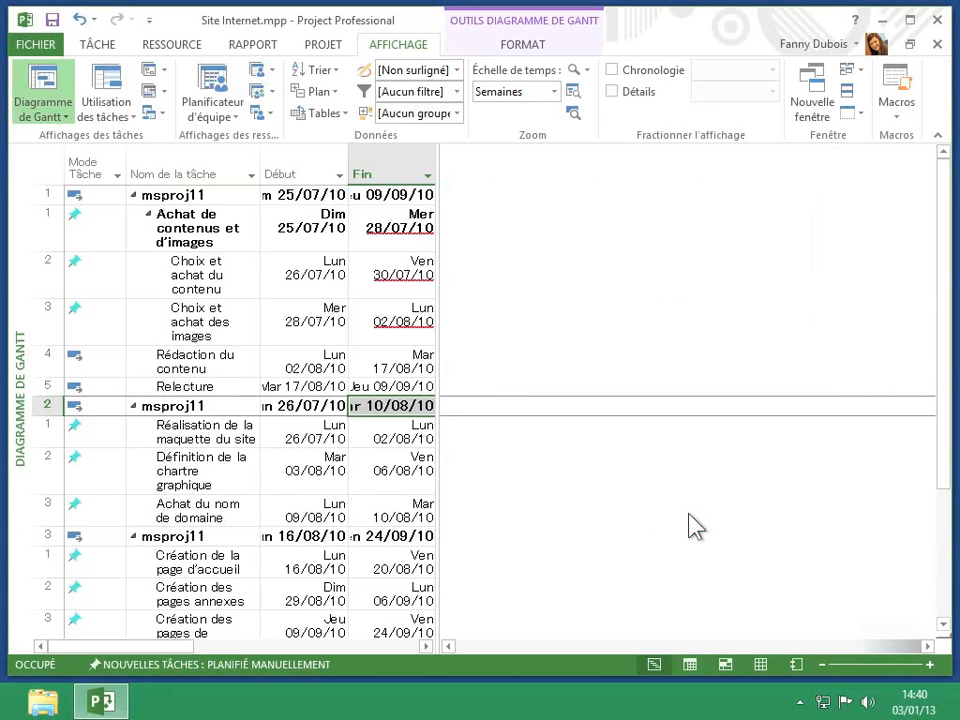